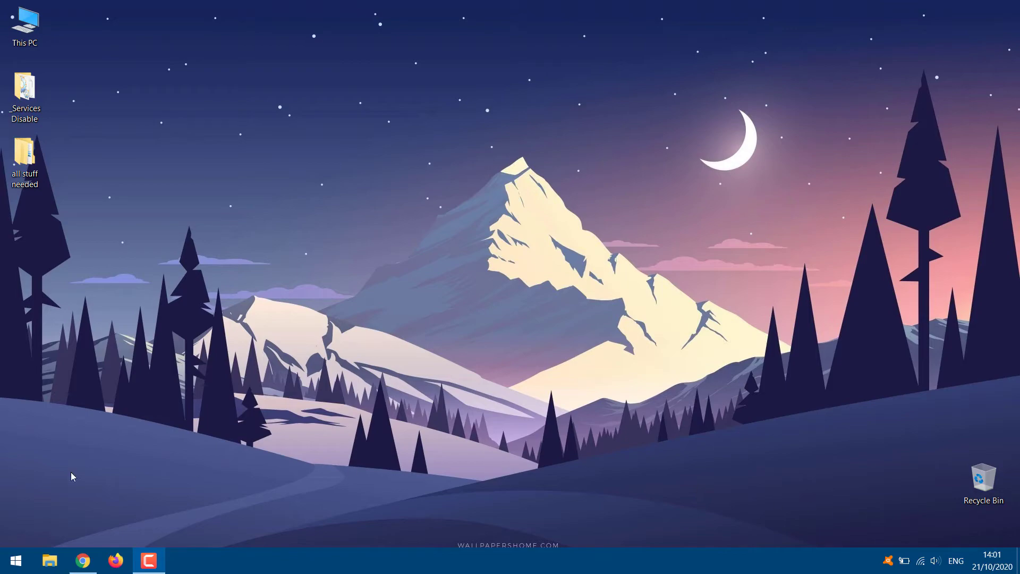
- Download the NetSpeedMonitor .msi from Softpedia via the Softpedia Secure Download (US) - x64 link
left_click(75, 567)
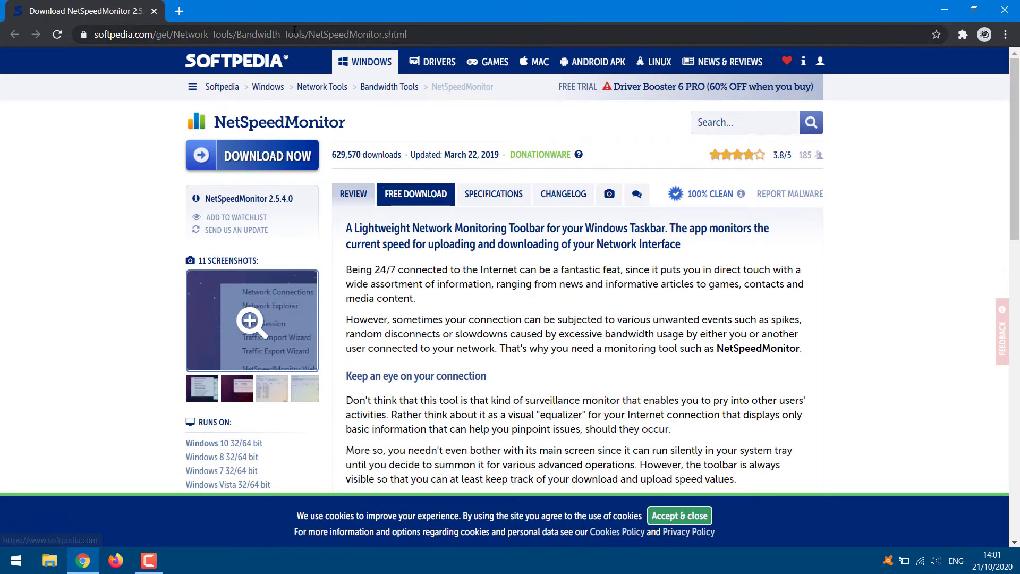
key("ctrl+l")
left_click(156, 130)
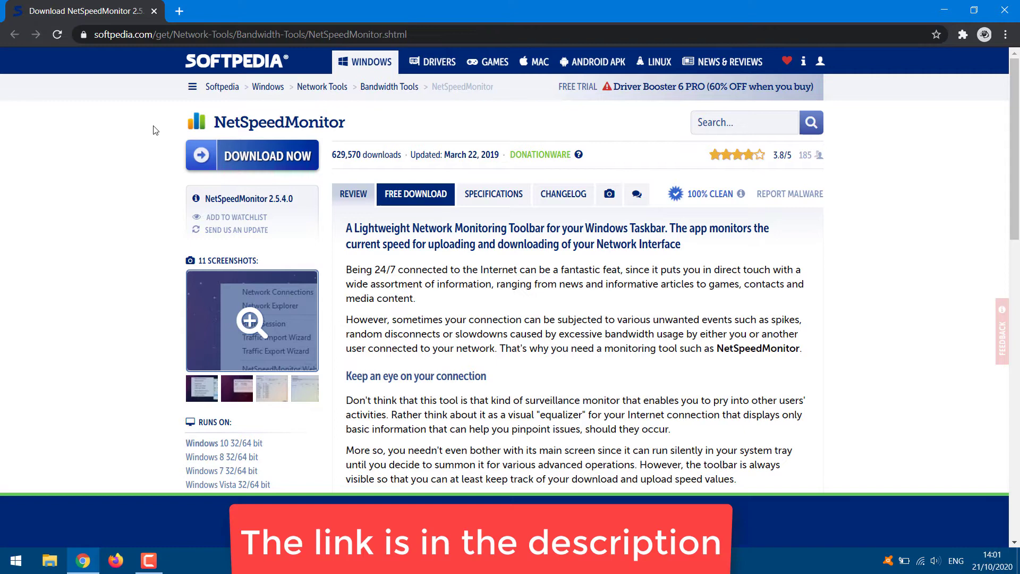
left_click(252, 161)
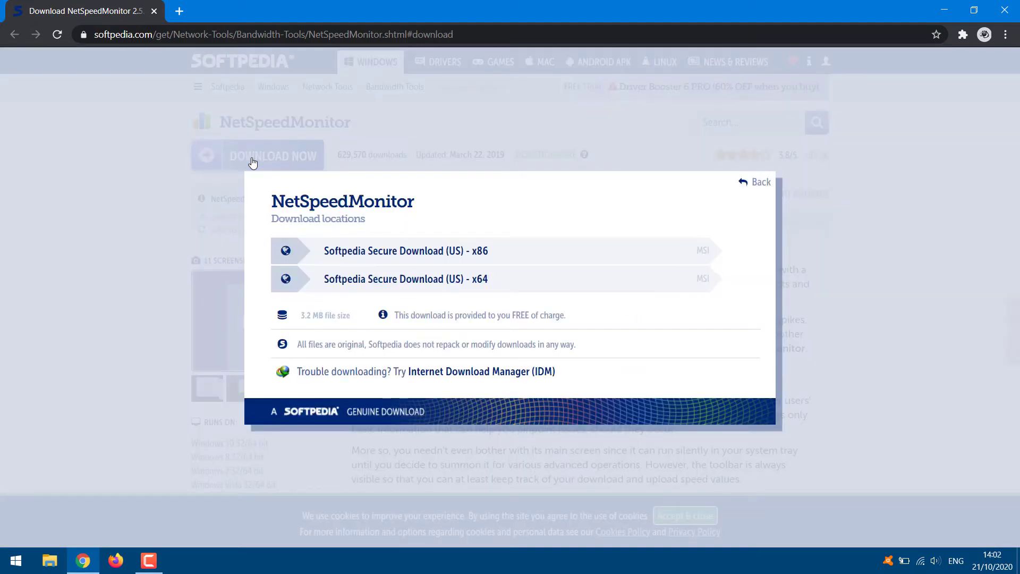
left_click(375, 286)
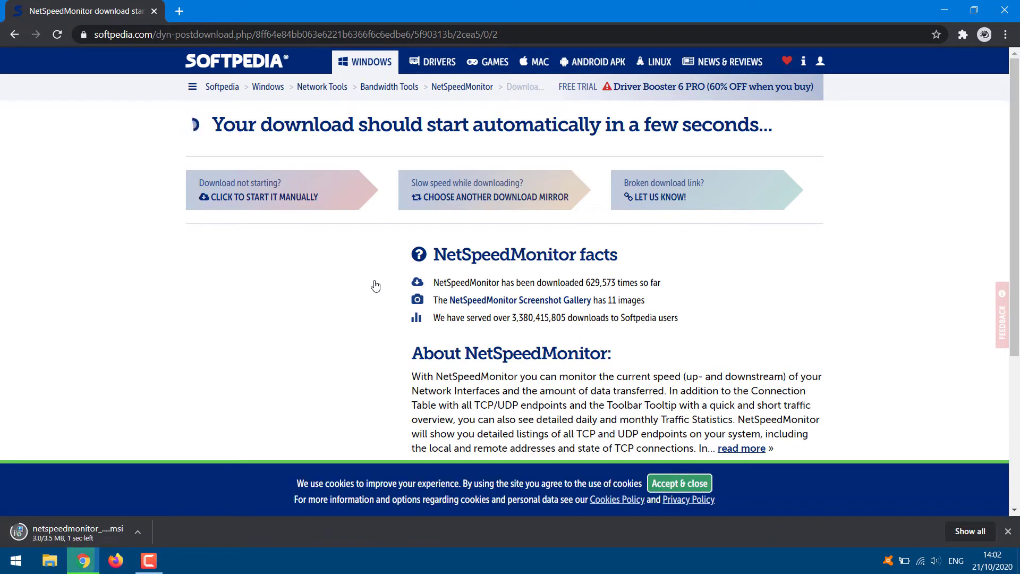
- Drag the netspeedmonitor 2.5.4.0 x64 setup.msi onto the desktop, close Chrome, and place it beside the mountain peak
double_click(452, 19)
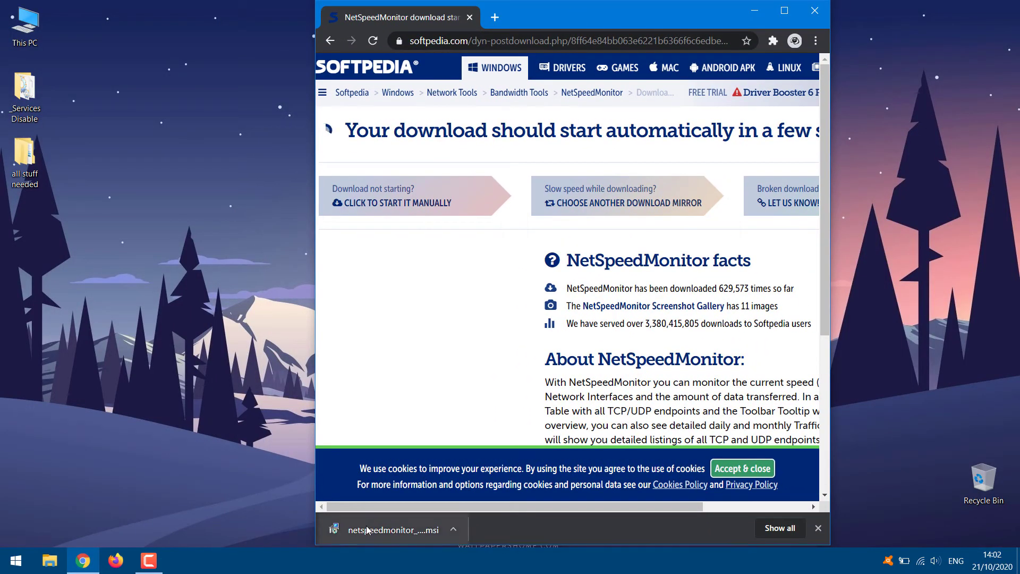
left_click_drag(366, 529, 282, 272)
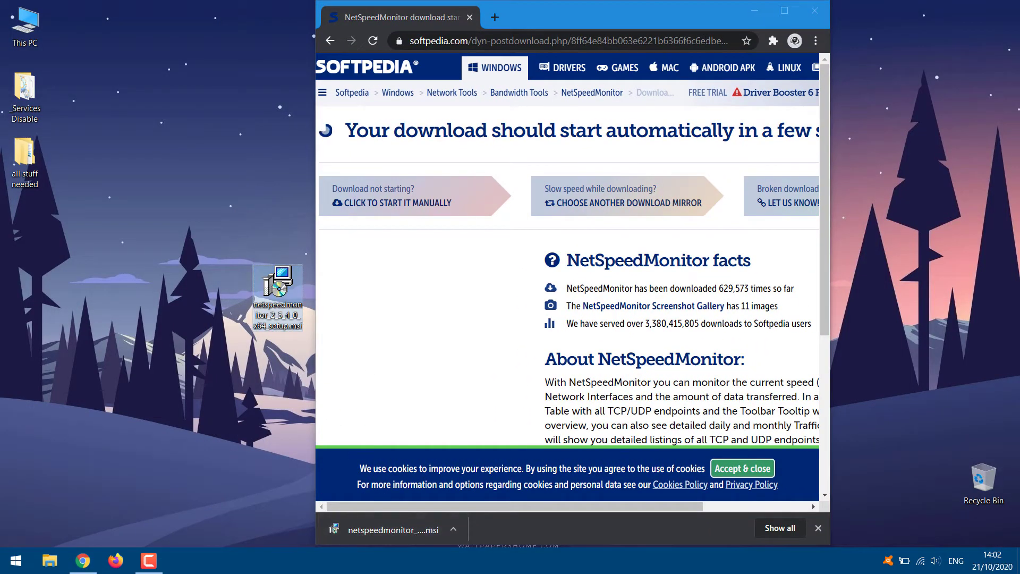
left_click(815, 14)
left_click(814, 14)
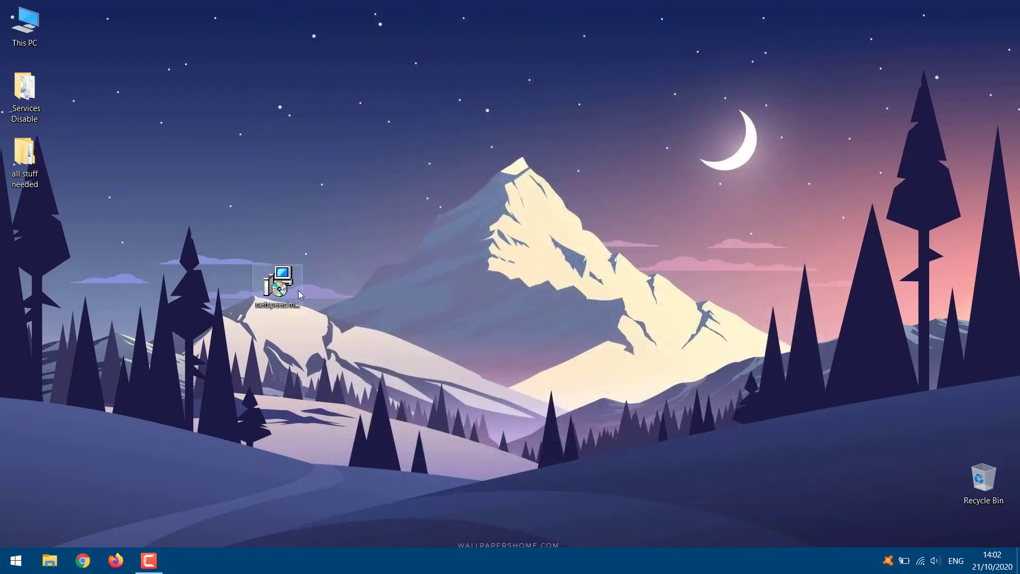
left_click_drag(274, 276, 371, 210)
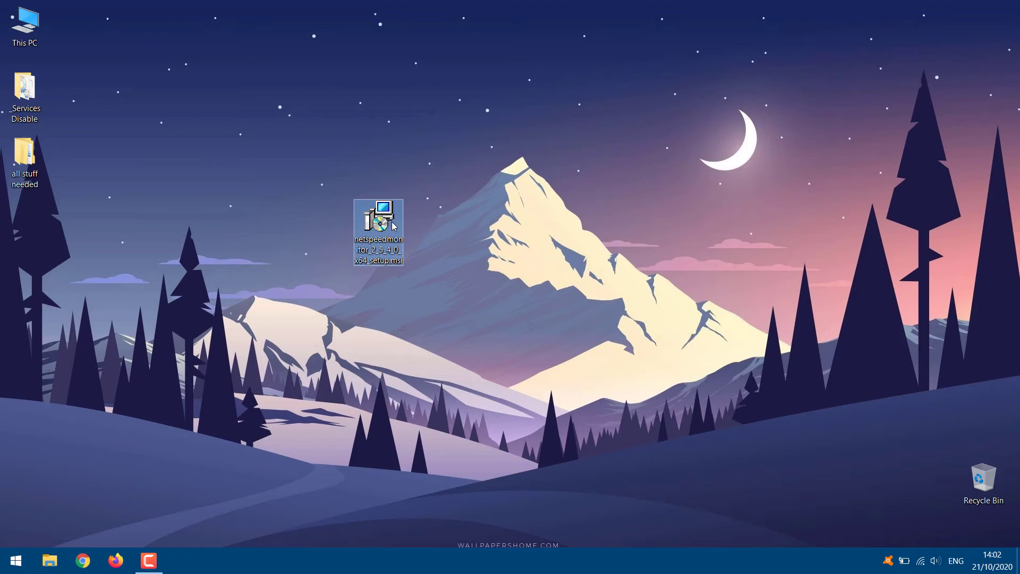
- Set the installer's properties to run in compatibility mode for Previous version of Windows, and apply
right_click(392, 223)
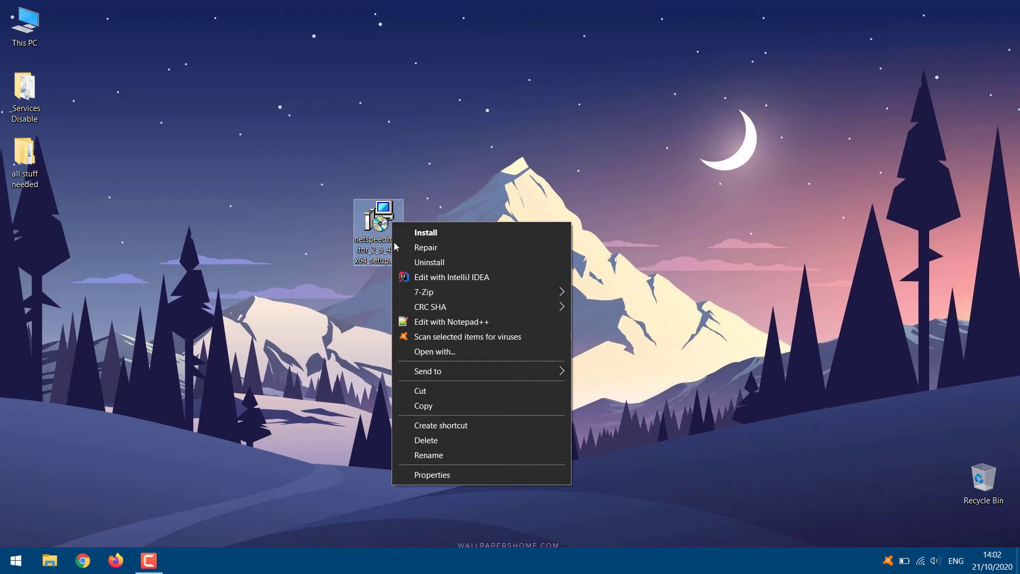
left_click(439, 475)
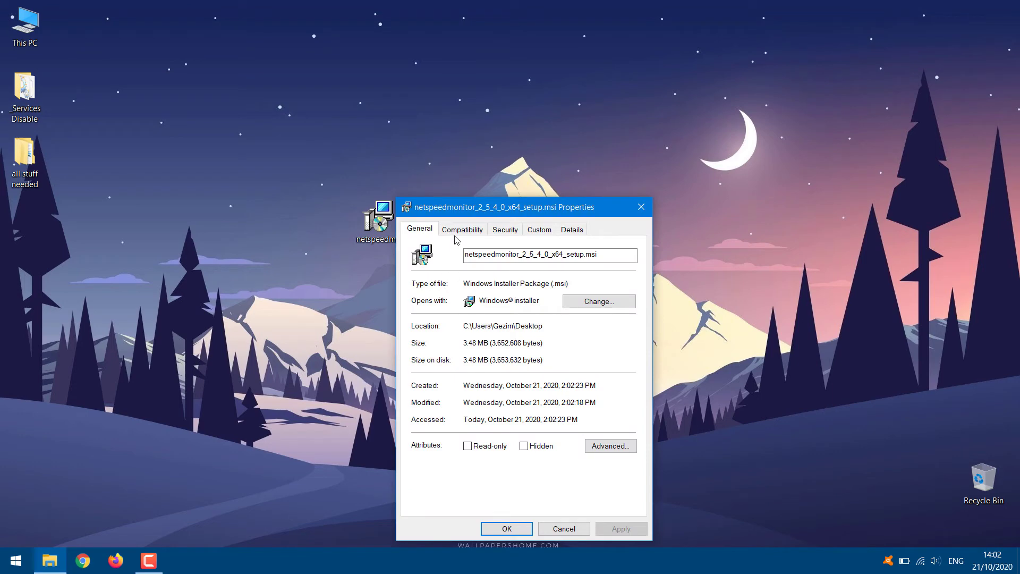
left_click(458, 230)
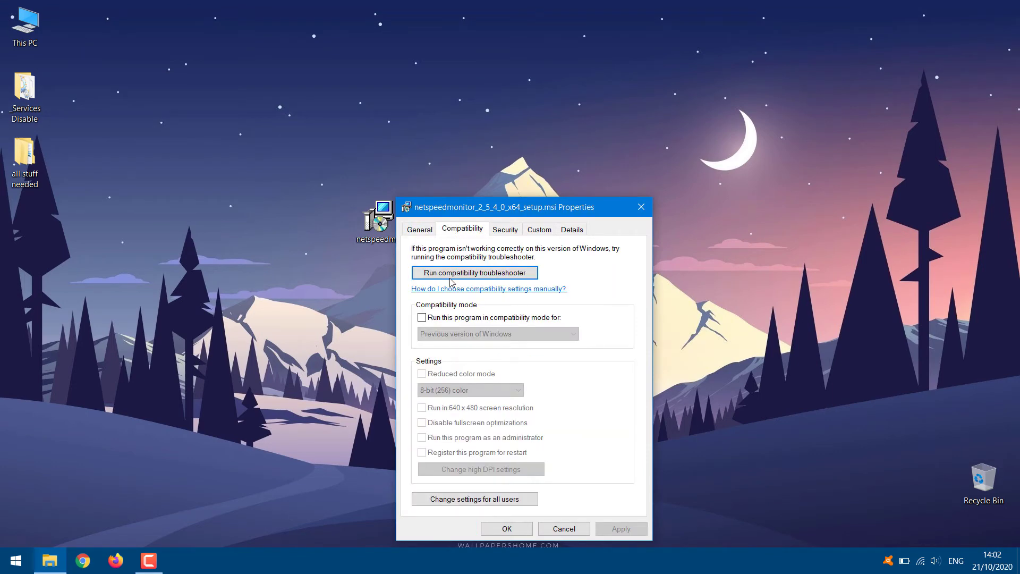
left_click(423, 318)
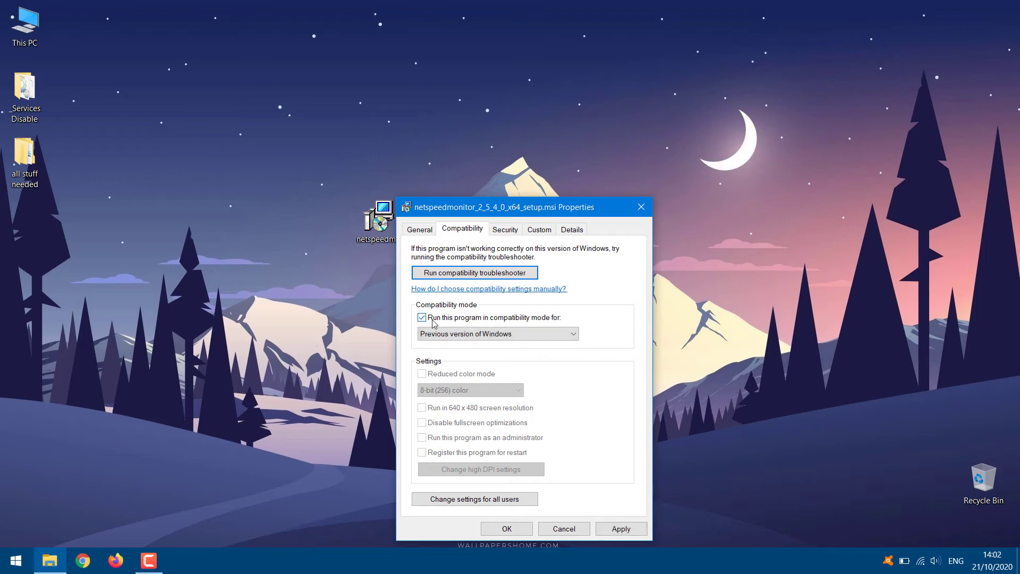
left_click(445, 334)
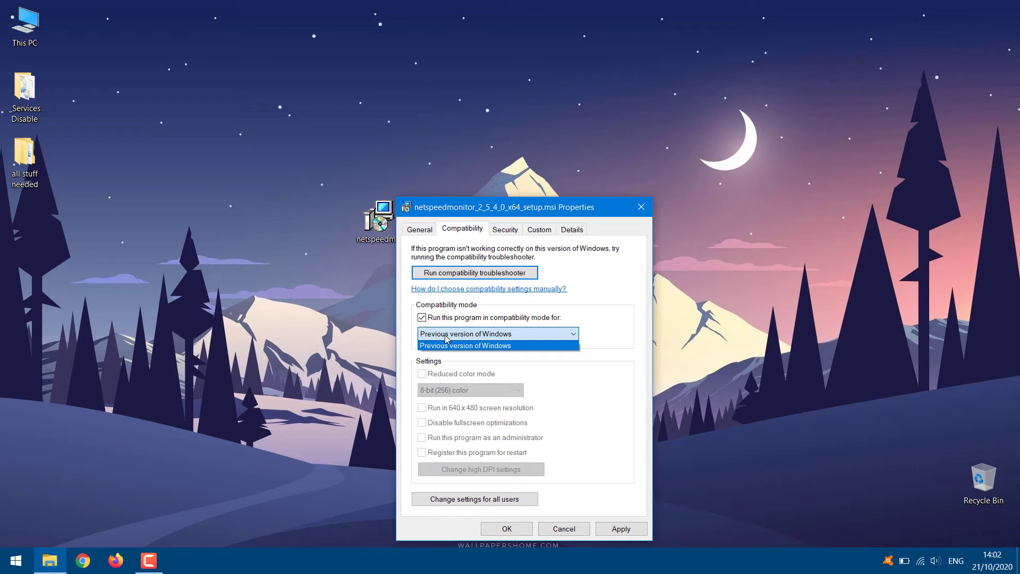
left_click(446, 337)
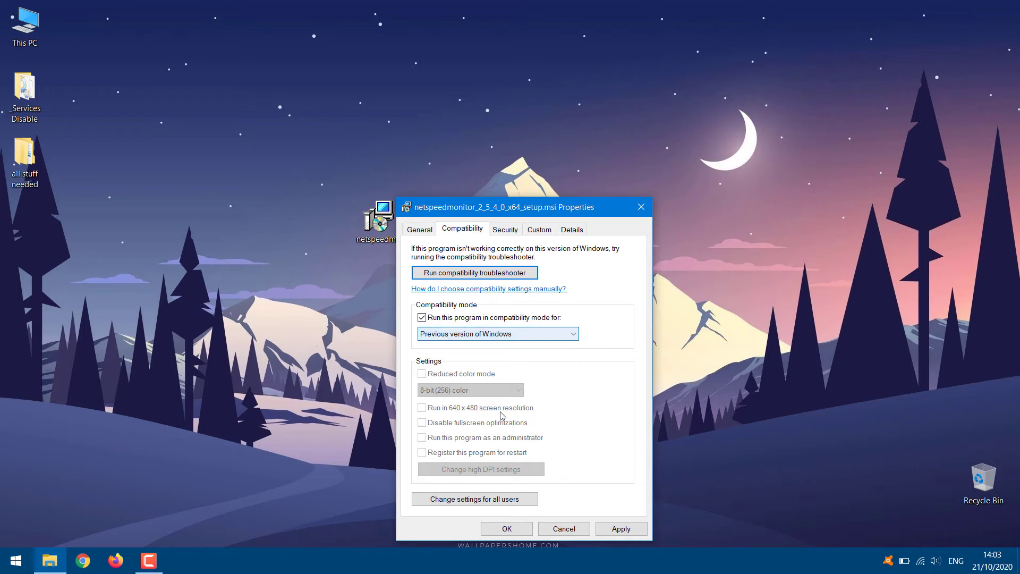
left_click(610, 528)
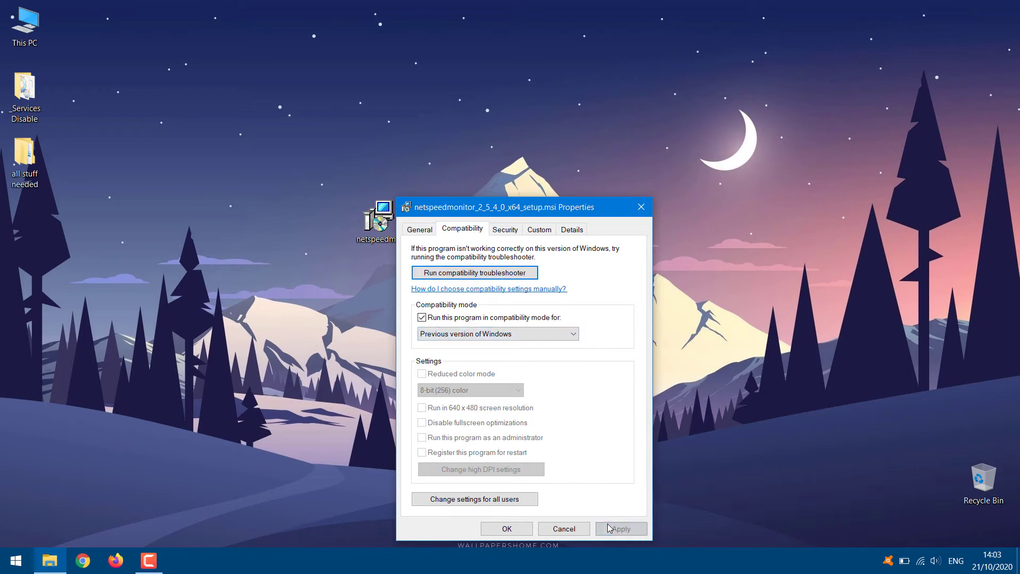
left_click(513, 529)
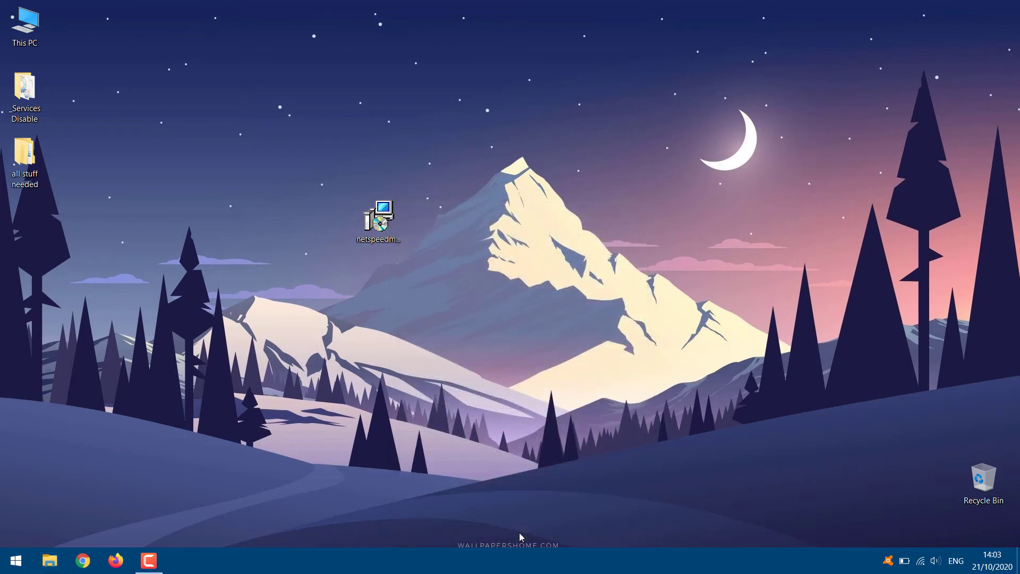
- Run the installer, accept the licence, and install NetSpeedMonitor 2.5.4.0 to C:\Program Files\NetSpeedMonitor
double_click(379, 219)
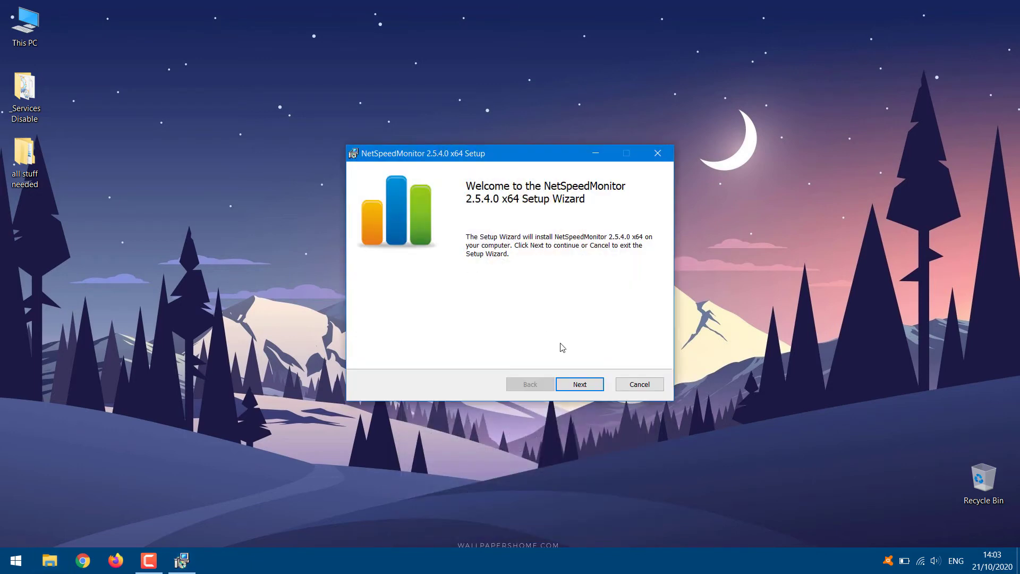
left_click(581, 385)
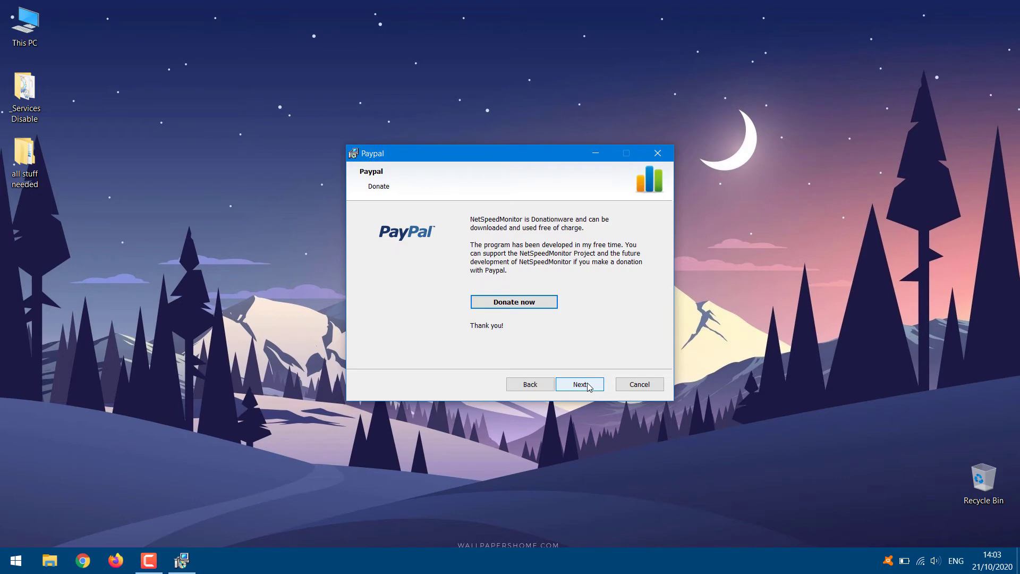
left_click(581, 384)
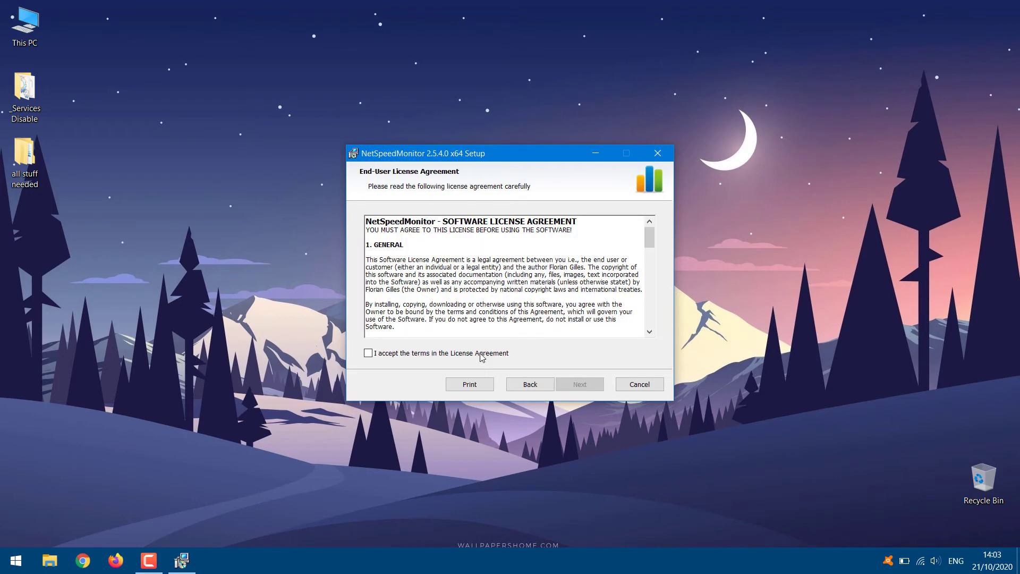
left_click(369, 353)
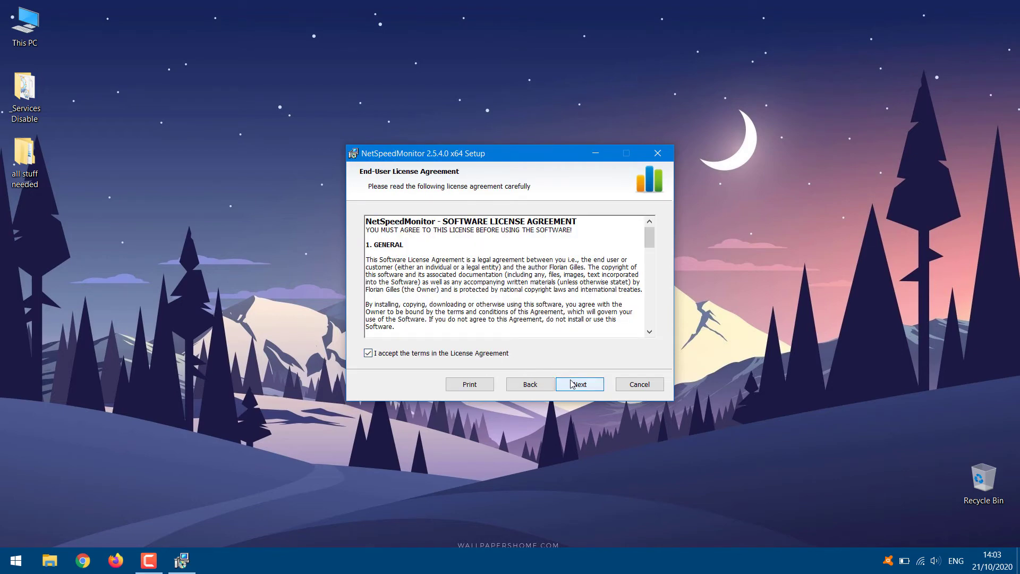
left_click(573, 384)
left_click(572, 384)
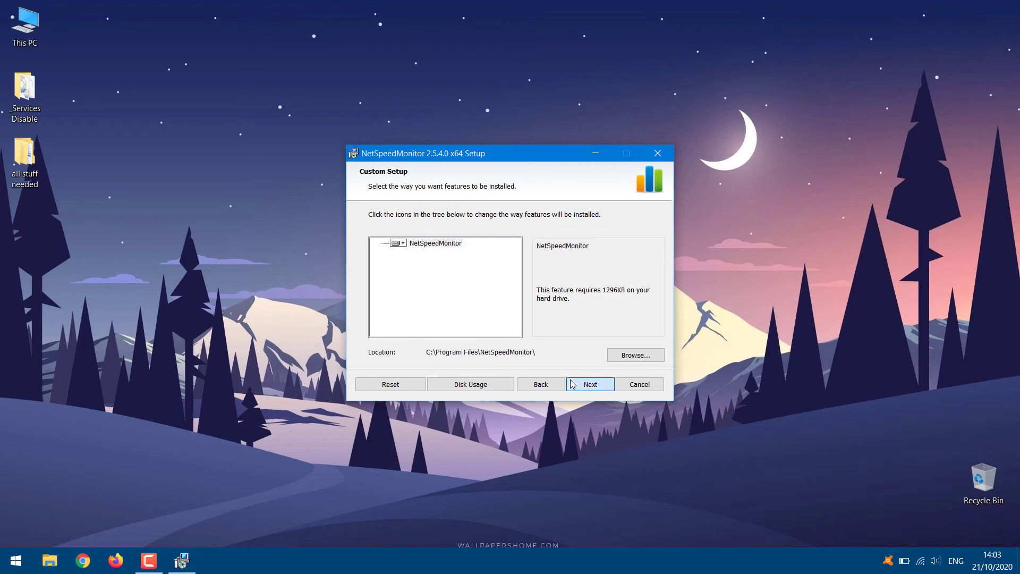
left_click(570, 384)
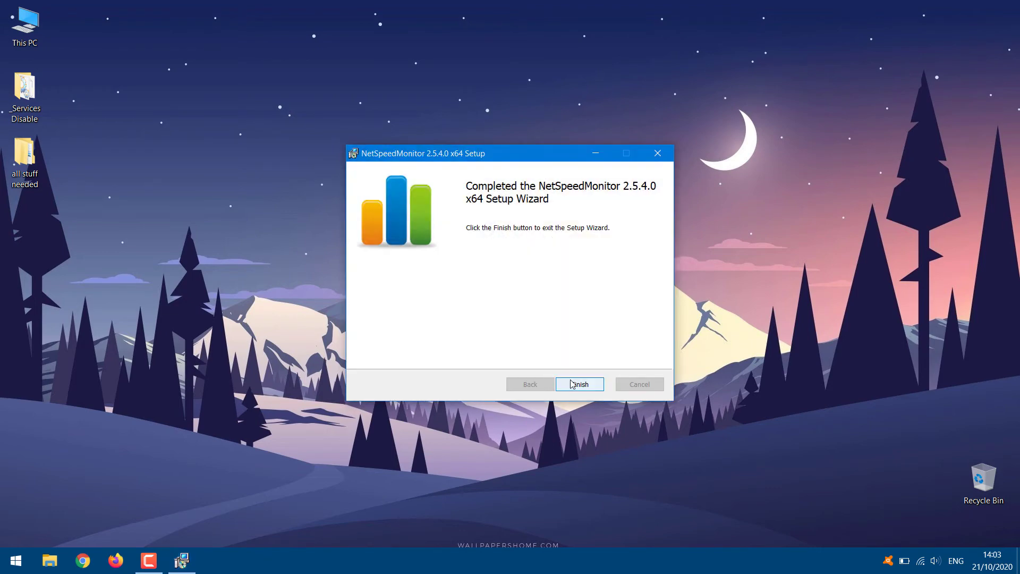
left_click(573, 384)
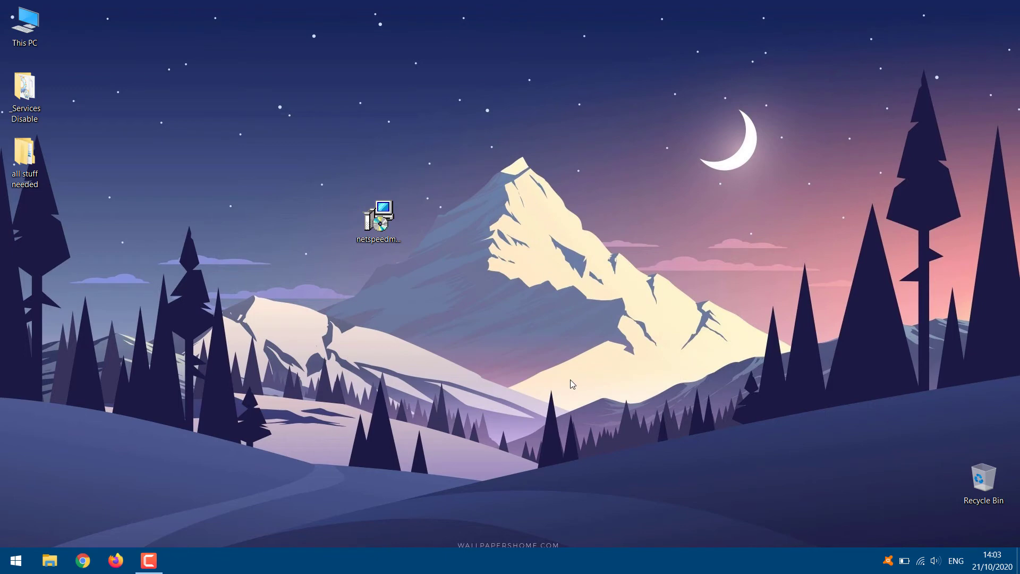
- Bring up the taskbar's Toolbars submenu listing NetSpeedMonitor alongside Links and Desktop
right_click(780, 557)
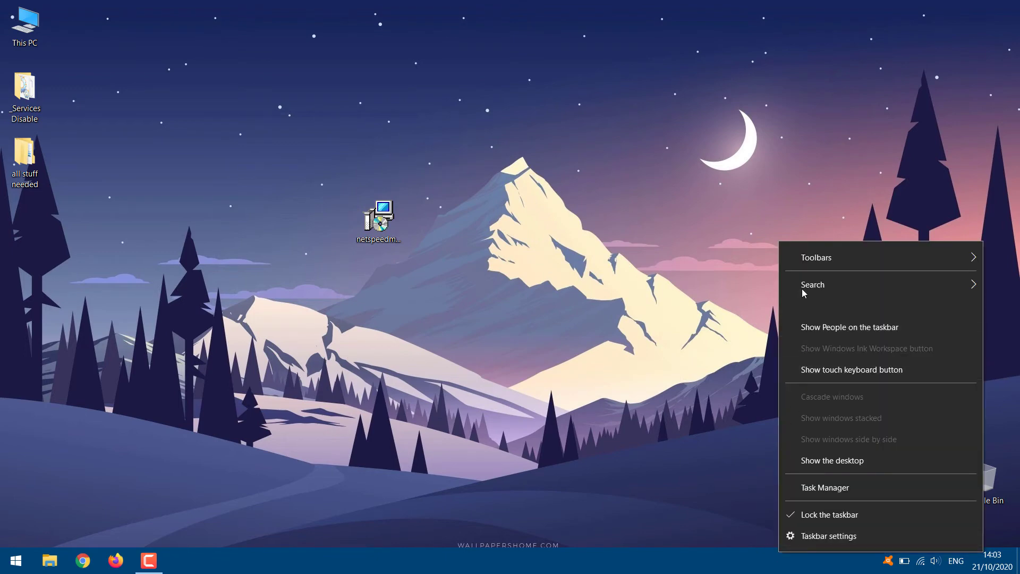
mouse_move(800, 260)
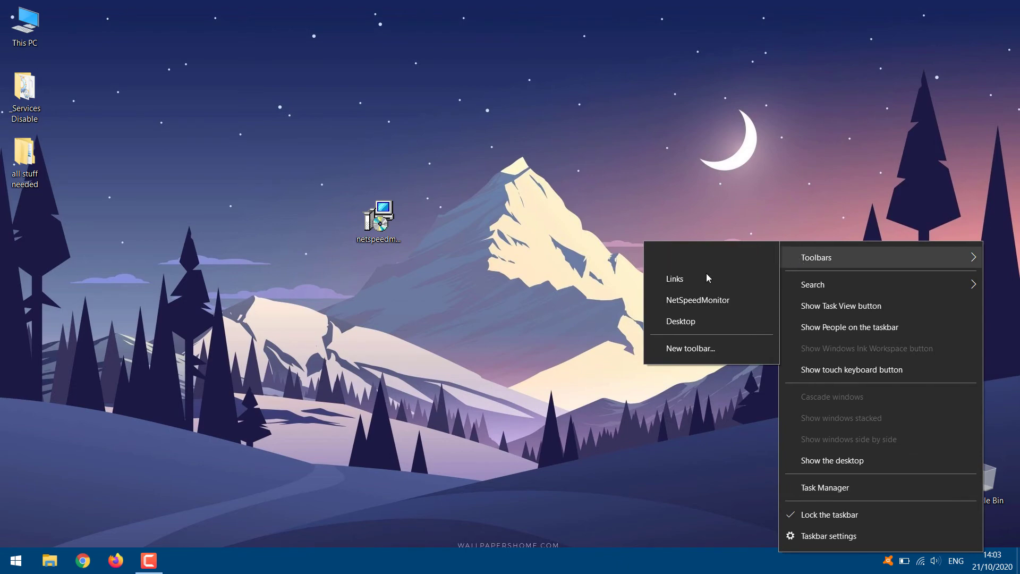
- Enable the NetSpeedMonitor toolbar, keep English, select the Qualcomm Atheros adapter, and save
left_click(690, 305)
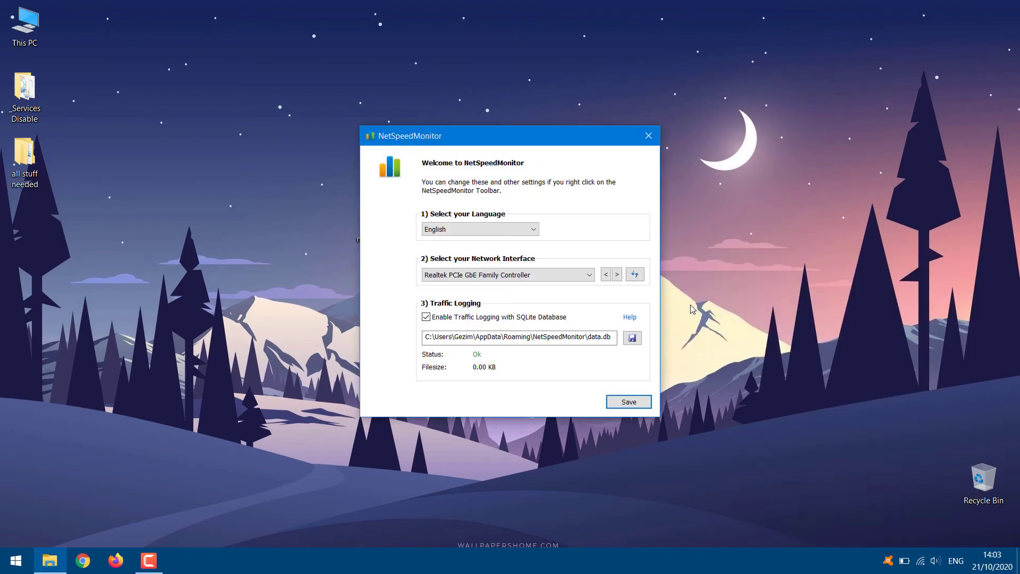
left_click(510, 229)
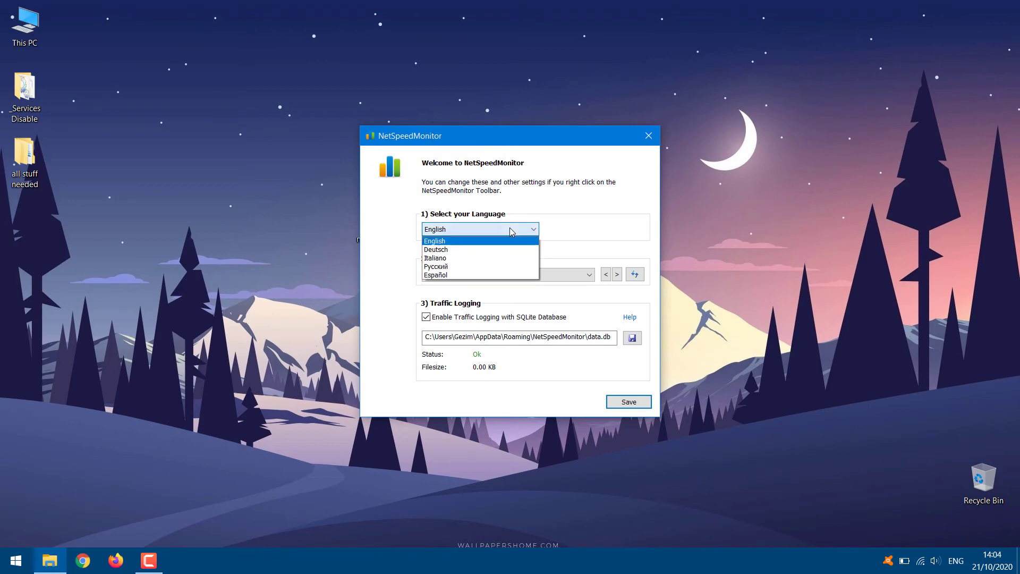
left_click(512, 230)
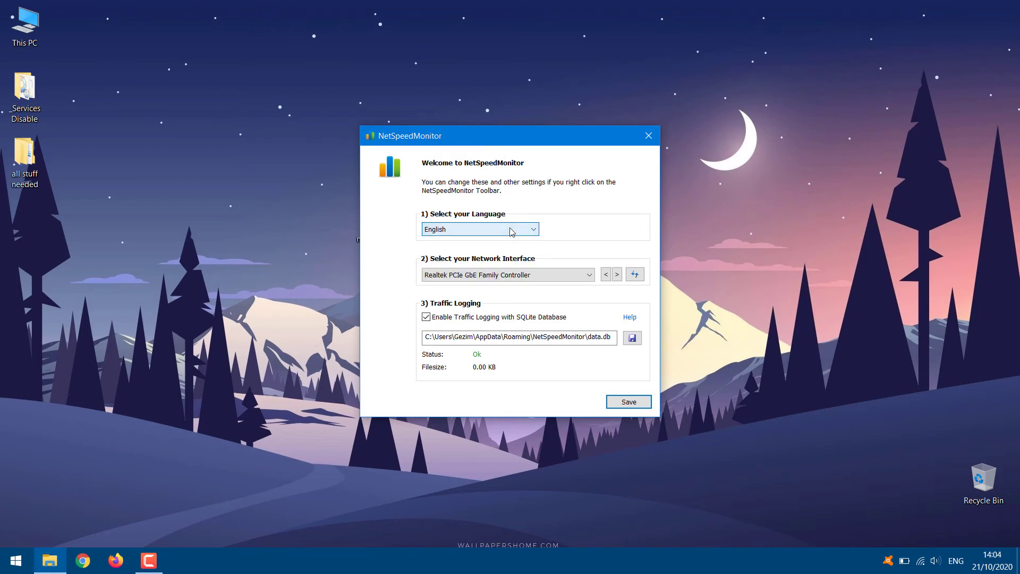
left_click(512, 275)
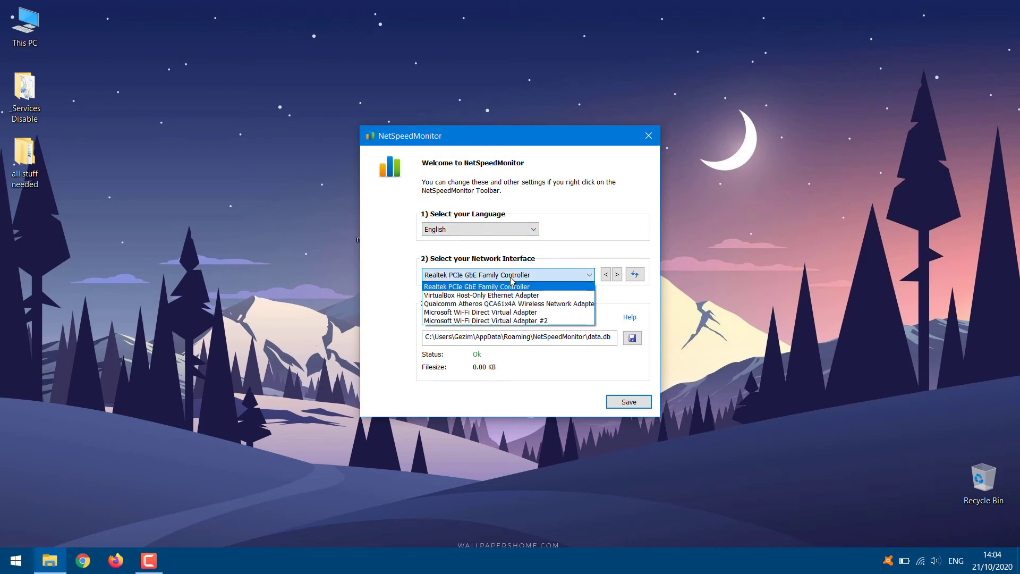
left_click(501, 304)
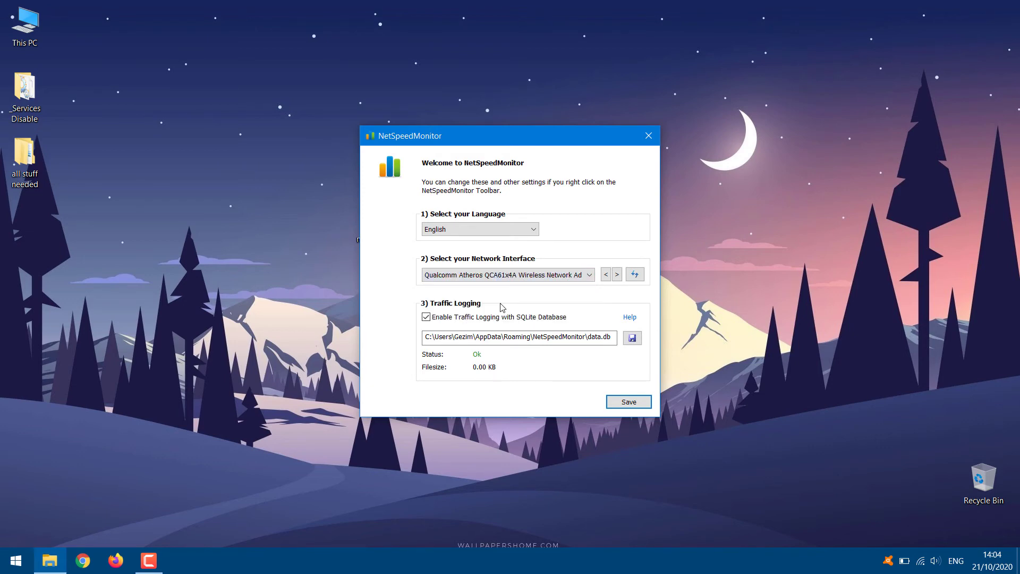
left_click(630, 403)
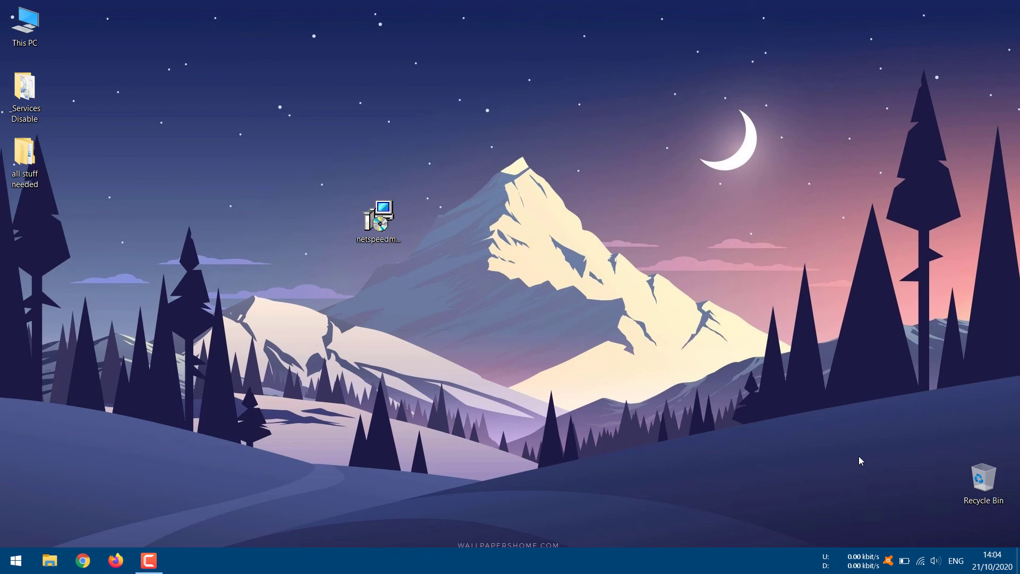
right_click(854, 559)
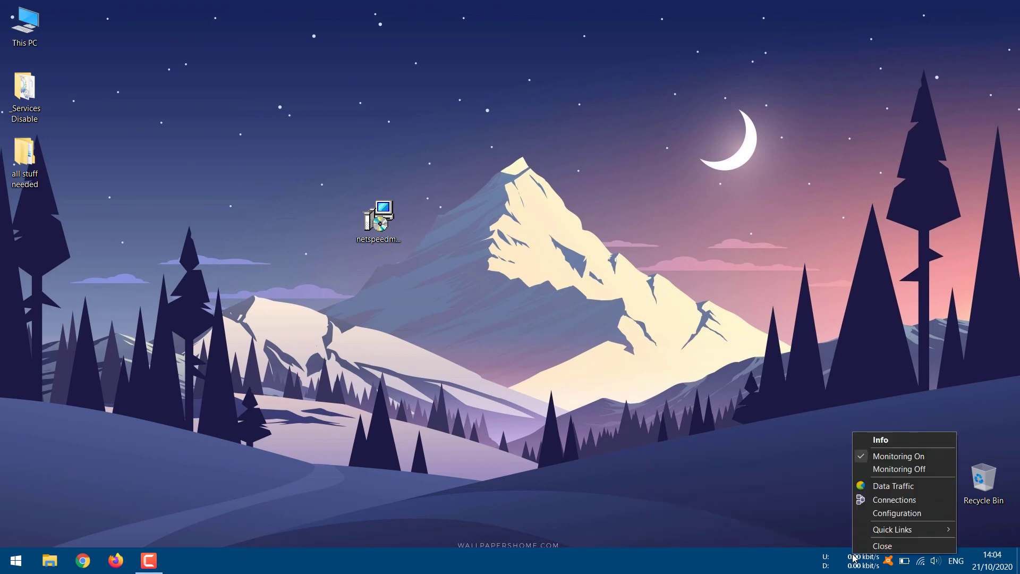
left_click(881, 514)
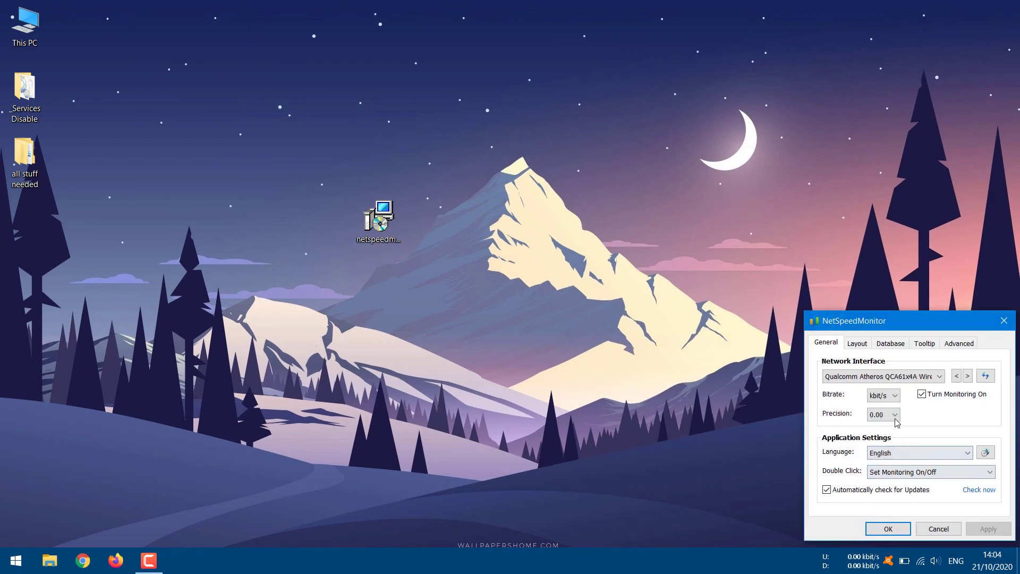
left_click(881, 379)
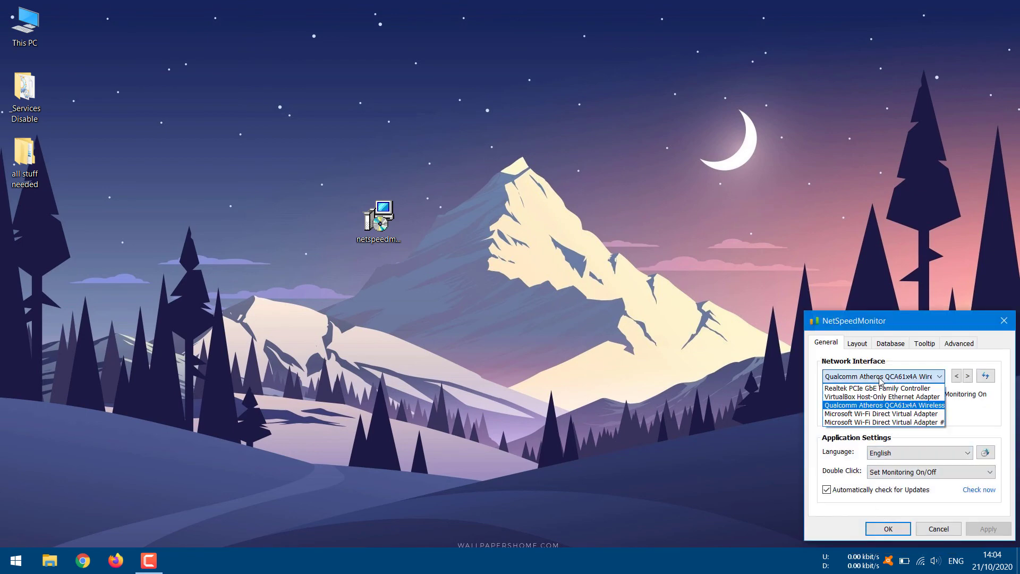
left_click(879, 406)
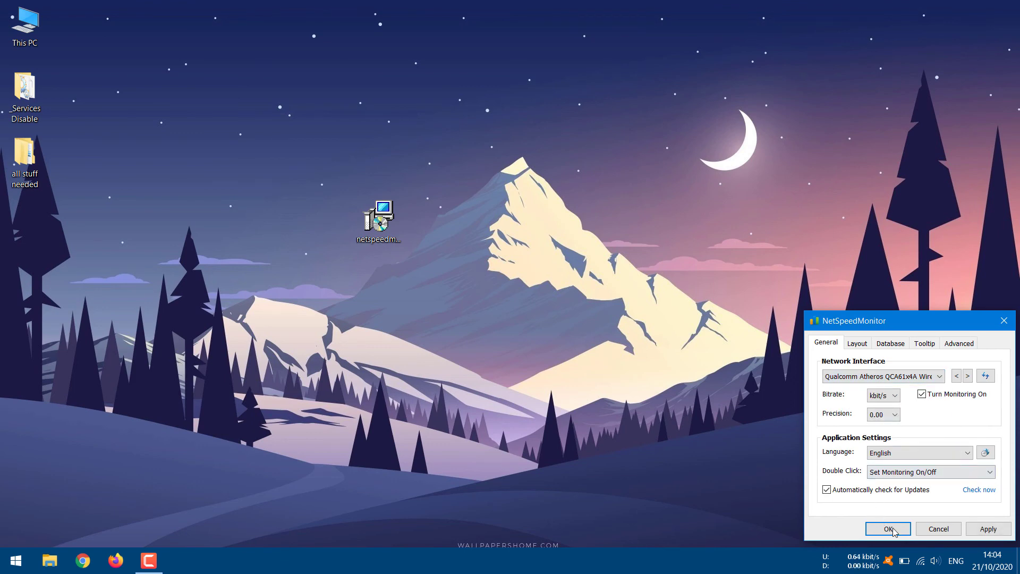
left_click(997, 532)
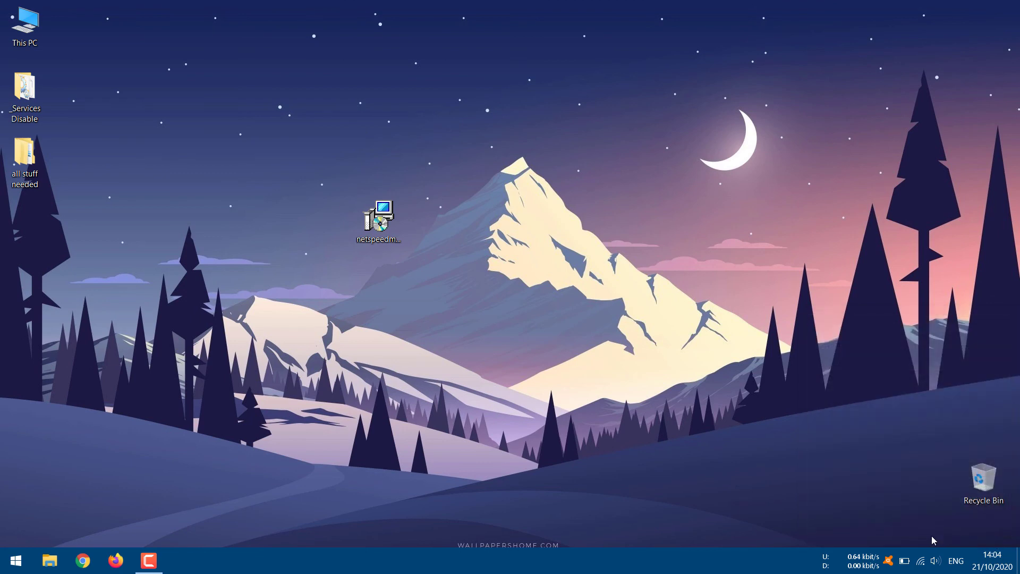